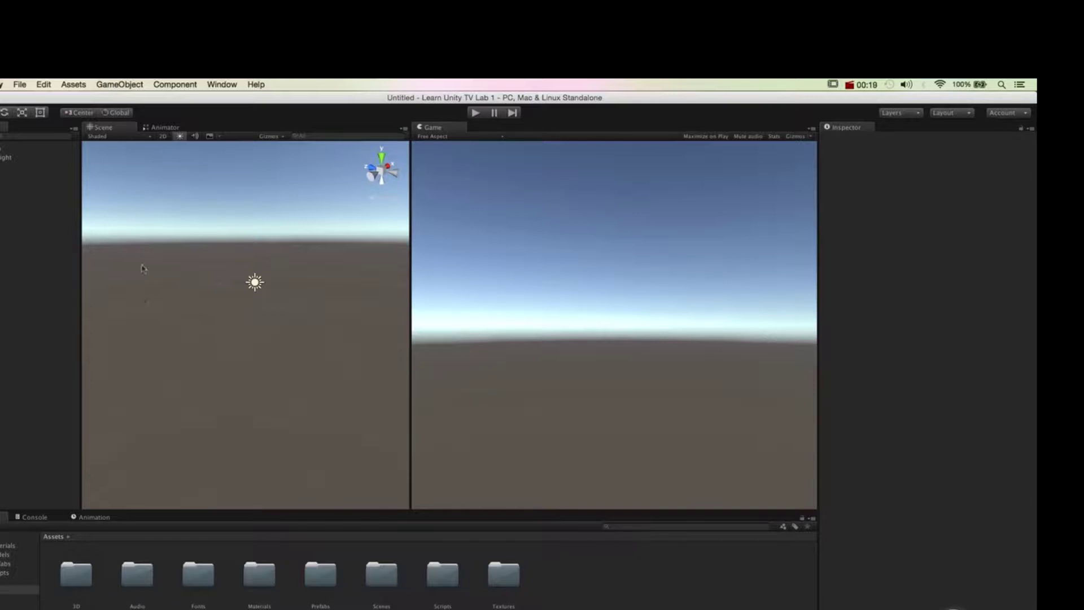
# Step: Add a 3D Text object to the scene and select it
pyautogui.click(119, 86)
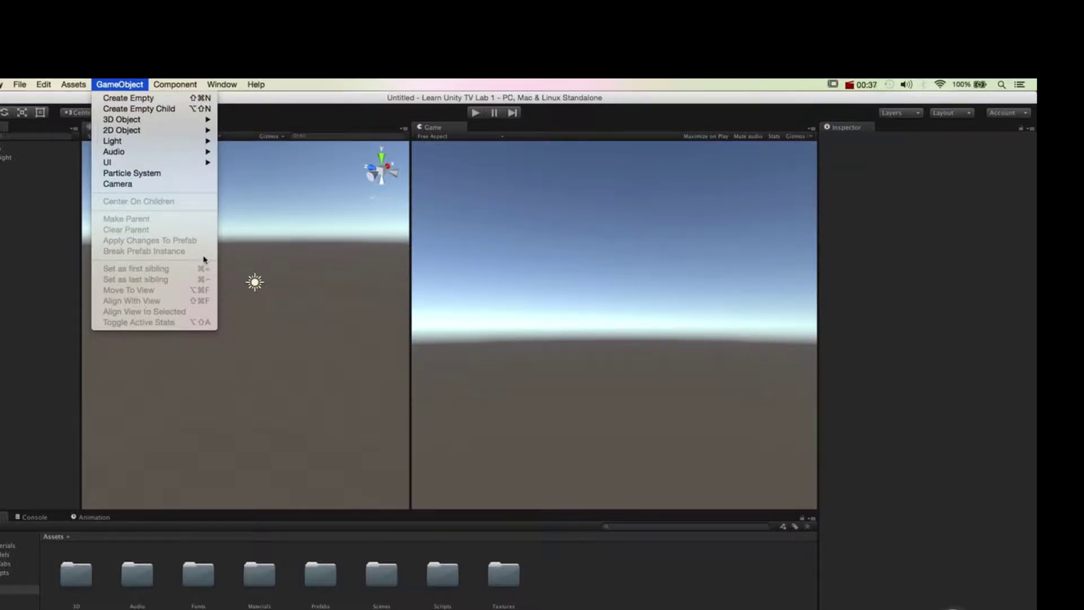
pyautogui.moveTo(120, 120)
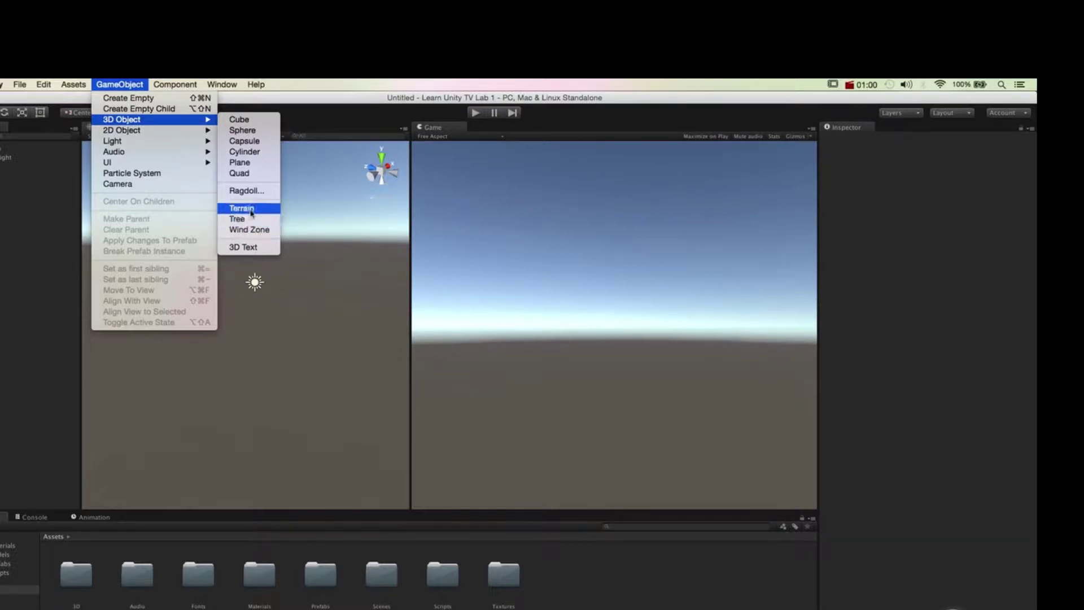
pyautogui.click(253, 247)
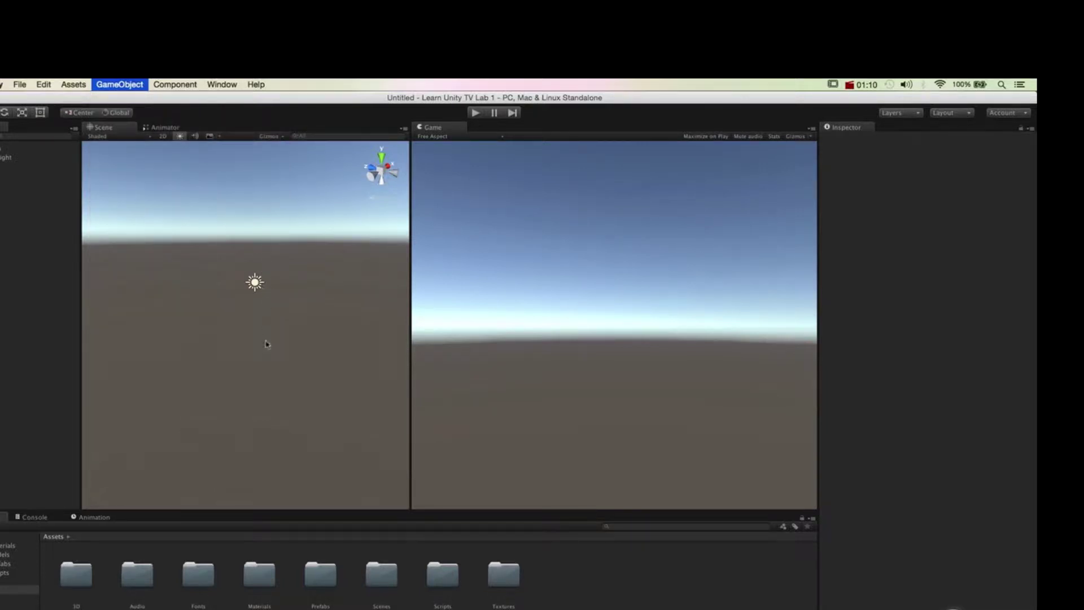
pyautogui.keyDown('alt'); pyautogui.moveTo(226, 334); pyautogui.dragTo(149, 334); pyautogui.keyUp('alt')
pyautogui.keyDown('alt'); pyautogui.moveTo(236, 326); pyautogui.dragTo(404, 338, button='right'); pyautogui.keyUp('alt')
pyautogui.keyDown('alt'); pyautogui.moveTo(404, 338); pyautogui.dragTo(302, 314, button='middle'); pyautogui.keyUp('alt')
pyautogui.keyDown('alt'); pyautogui.moveTo(302, 314); pyautogui.dragTo(713, 321, button='right'); pyautogui.keyUp('alt')
pyautogui.keyDown('alt'); pyautogui.moveTo(263, 359); pyautogui.dragTo(573, 356); pyautogui.keyUp('alt')
pyautogui.keyDown('alt'); pyautogui.moveTo(350, 365); pyautogui.dragTo(294, 354); pyautogui.keyUp('alt')
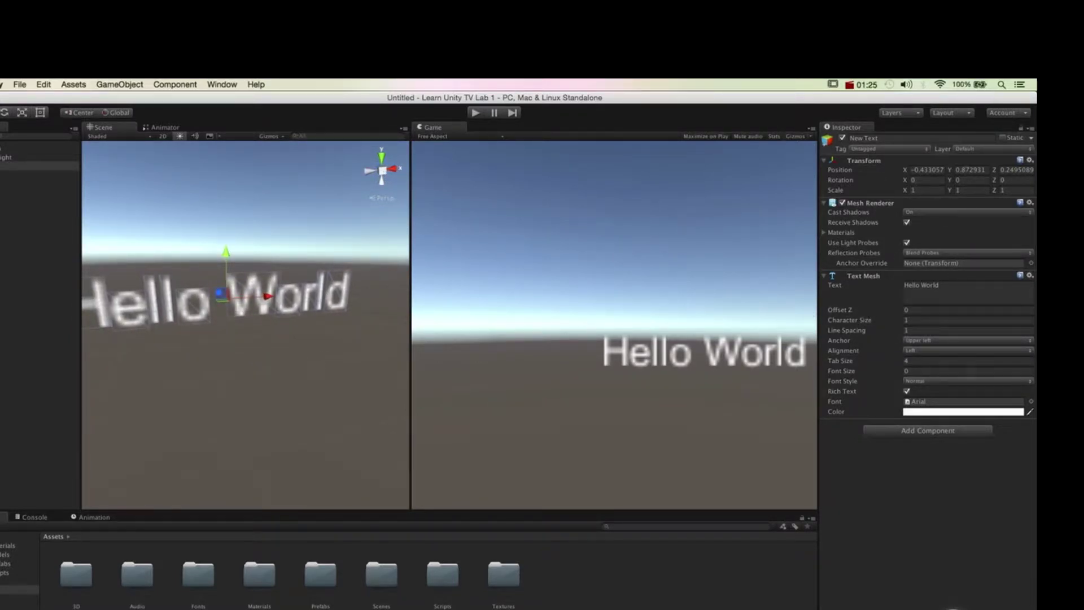
pyautogui.keyDown('alt'); pyautogui.moveTo(277, 342); pyautogui.dragTo(190, 307); pyautogui.keyUp('alt')
pyautogui.click(37, 166)
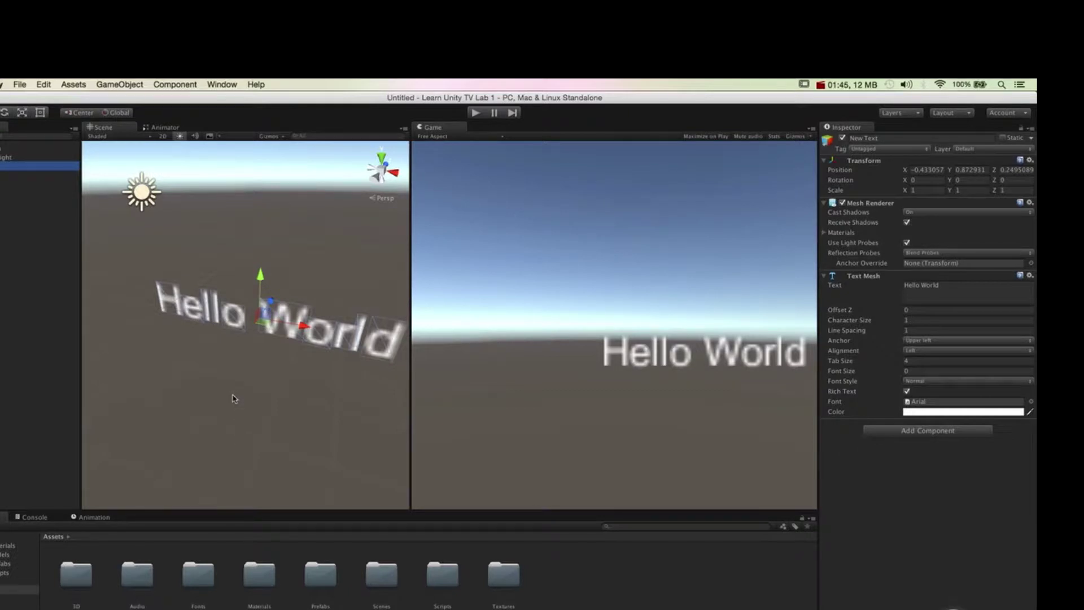
# Step: Add a point light and move it up and in front of the text, to about Y 2.67 and Z -5.63
pyautogui.click(110, 85)
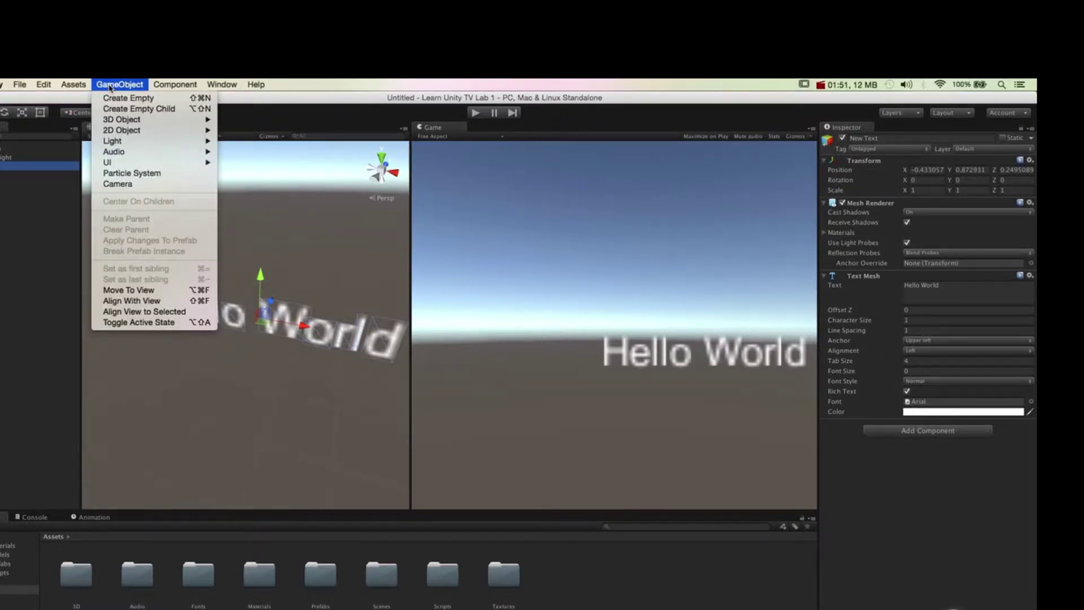
pyautogui.moveTo(133, 119)
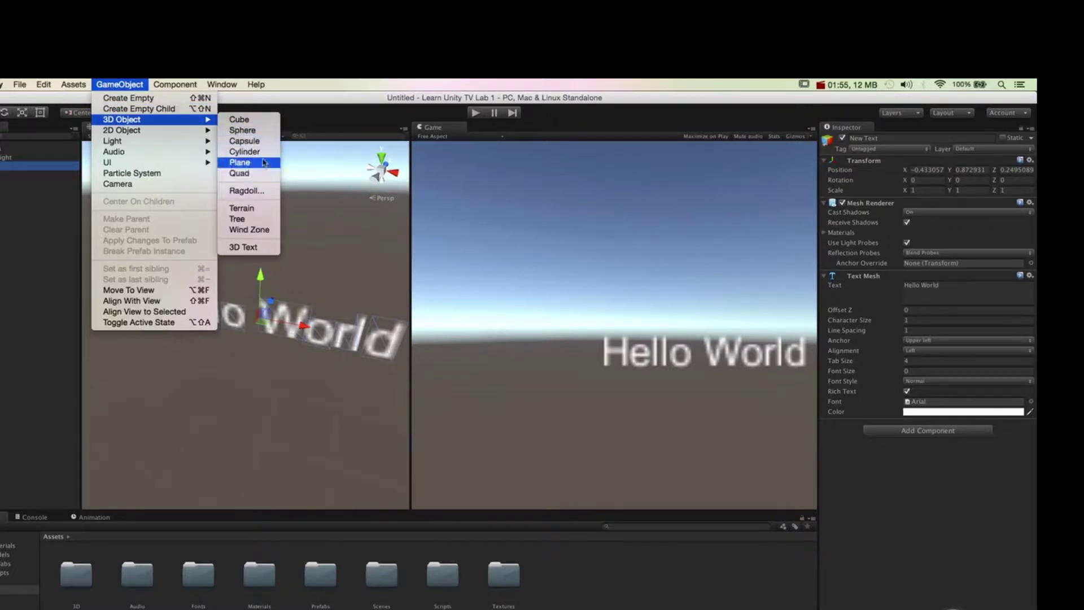
pyautogui.moveTo(158, 131)
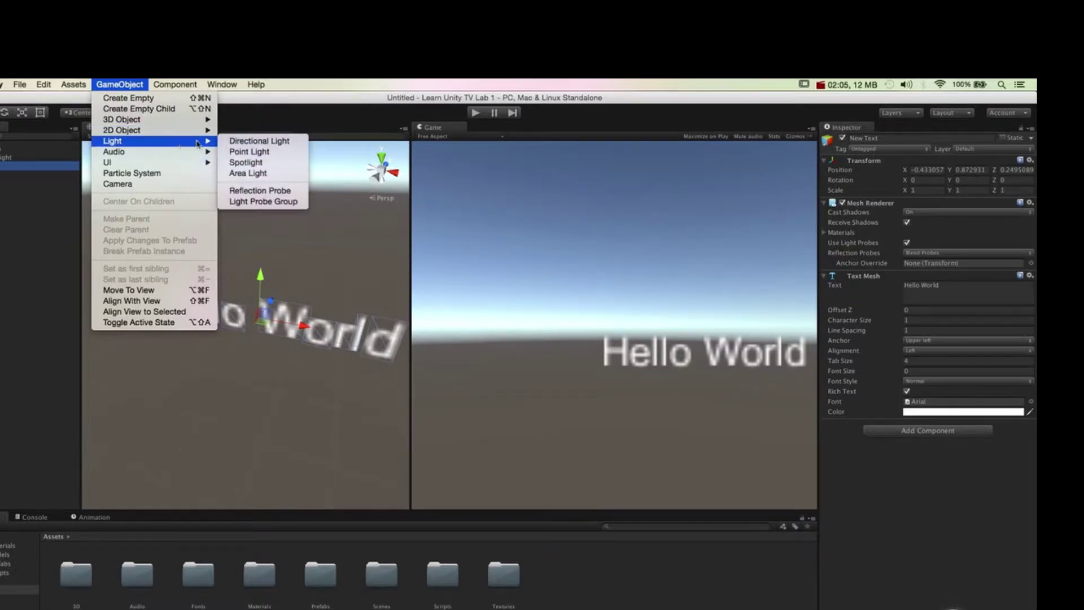
pyautogui.click(250, 193)
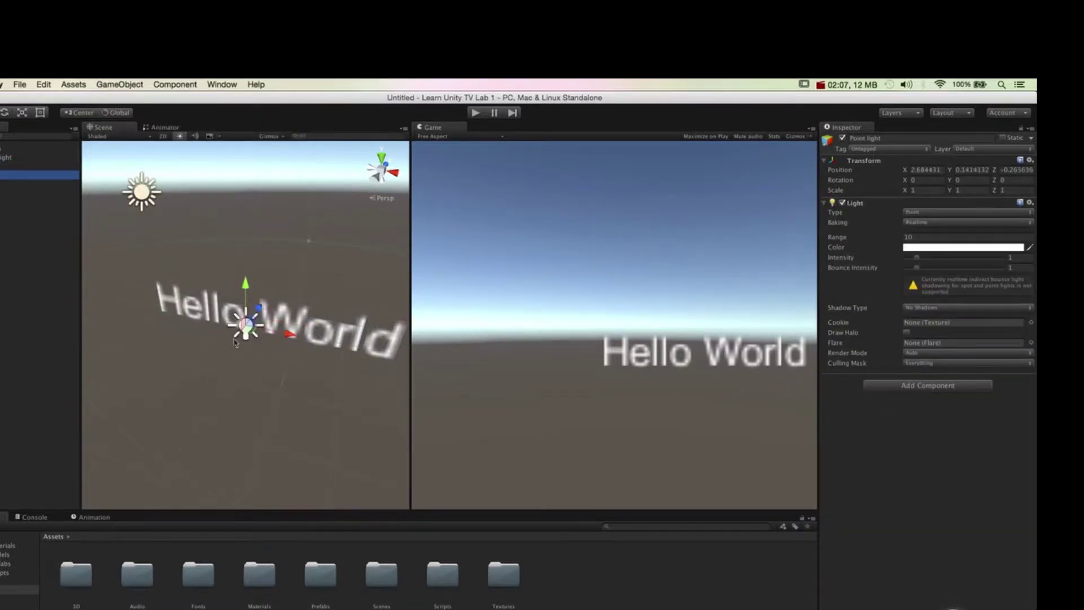
pyautogui.moveTo(242, 322); pyautogui.dragTo(248, 218)
pyautogui.keyDown('alt'); pyautogui.moveTo(251, 274); pyautogui.dragTo(324, 343); pyautogui.keyUp('alt')
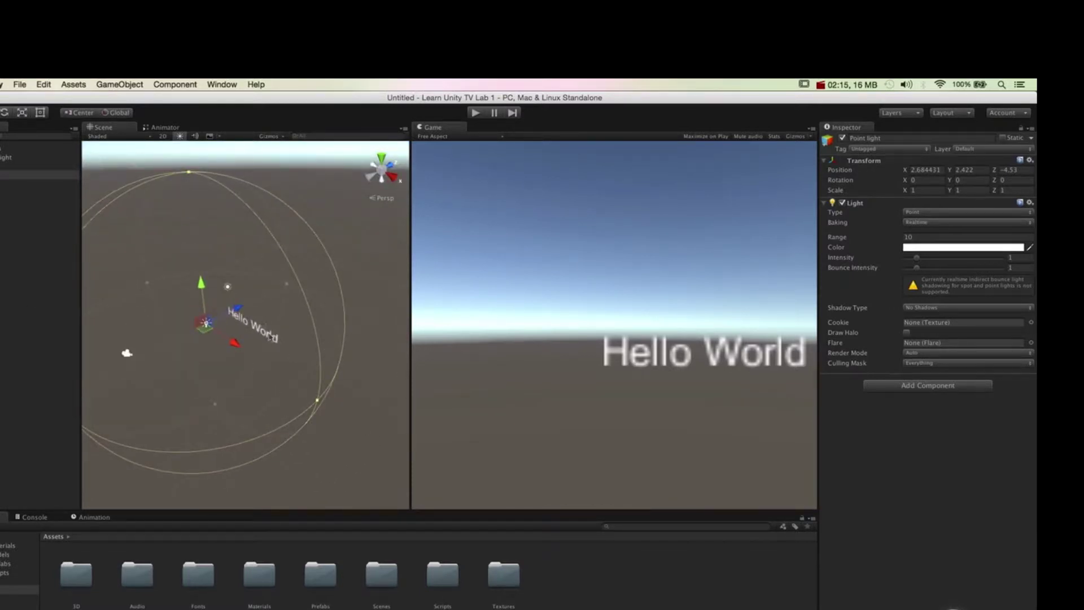
pyautogui.moveTo(234, 310); pyautogui.dragTo(169, 308)
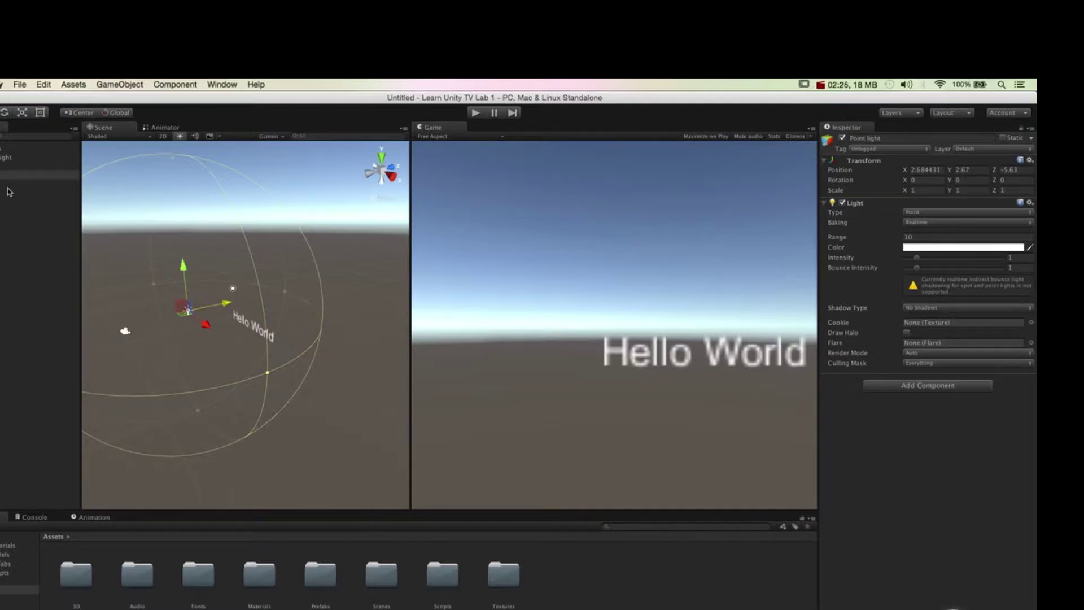
# Step: Add a UI panel to the scene and inspect its parent Canvas
pyautogui.click(119, 85)
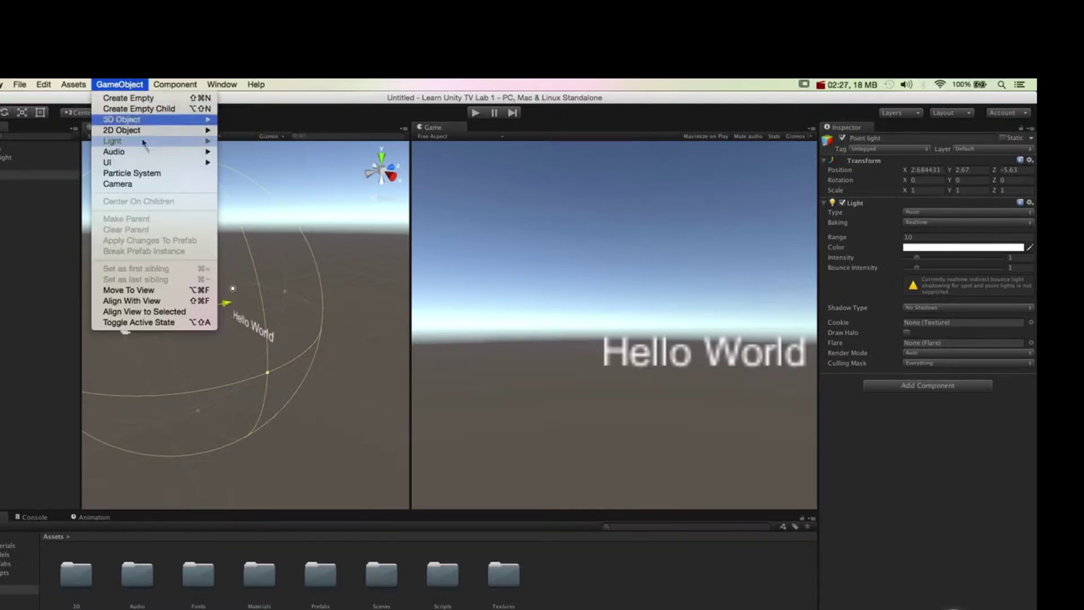
pyautogui.moveTo(148, 160)
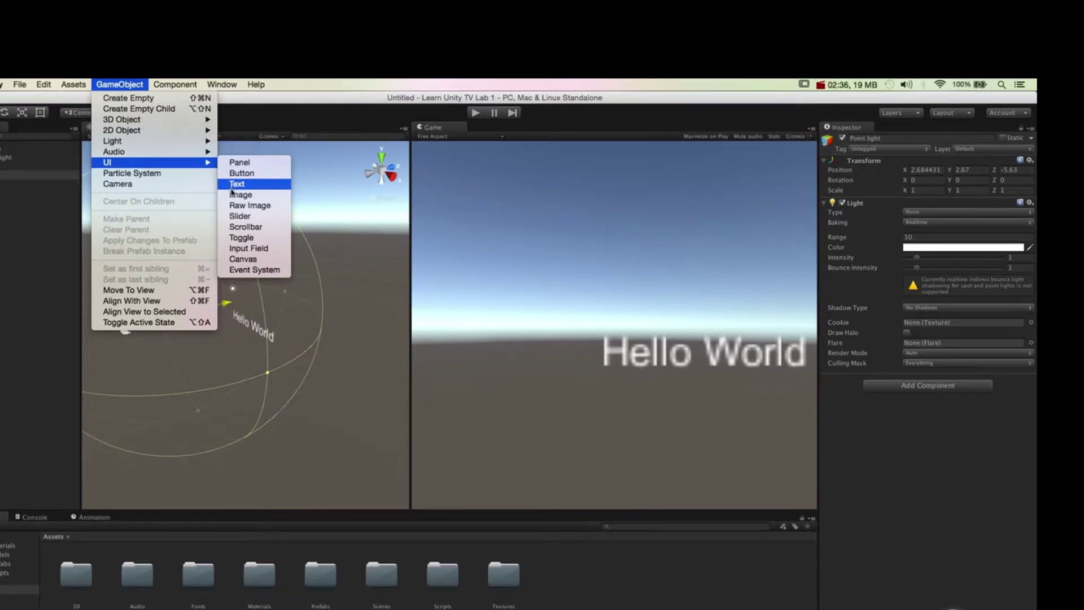
pyautogui.click(240, 162)
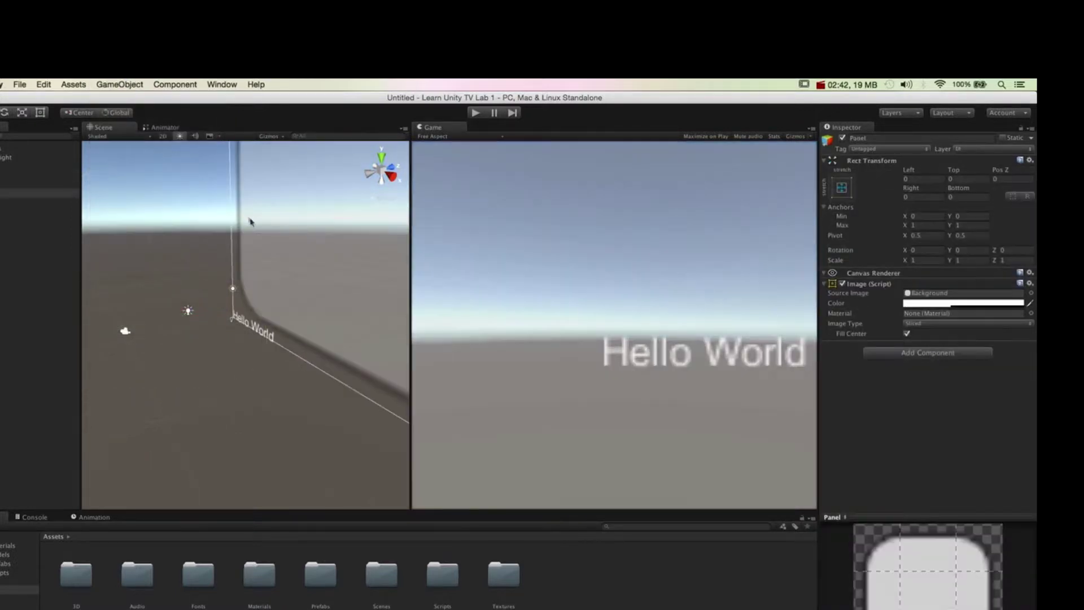
pyautogui.keyDown('alt'); pyautogui.moveTo(272, 250); pyautogui.dragTo(121, 250); pyautogui.keyUp('alt')
pyautogui.click(39, 184)
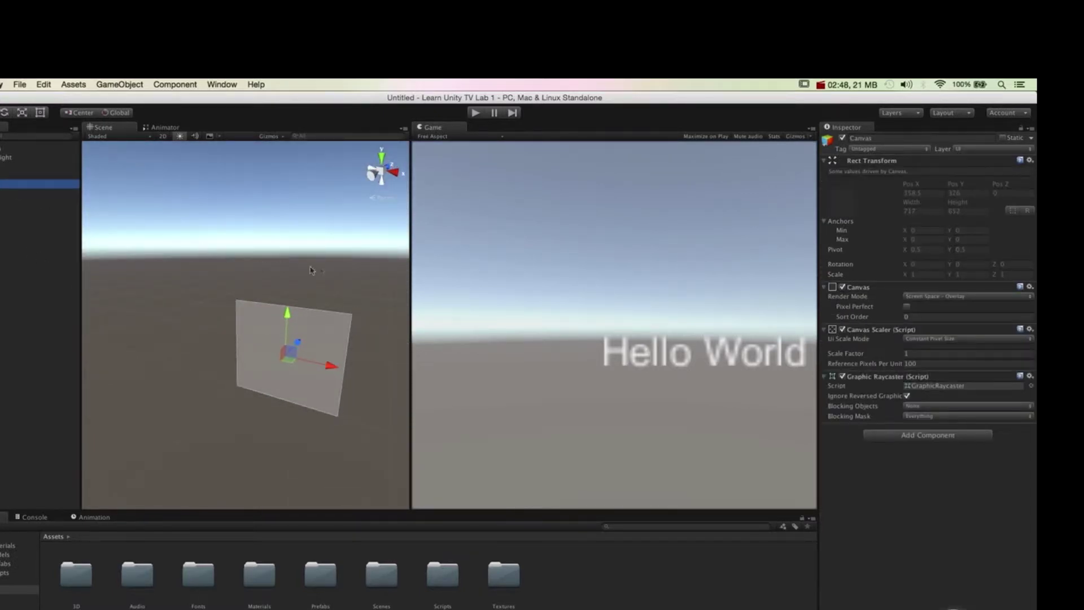
pyautogui.keyDown('alt'); pyautogui.moveTo(265, 282); pyautogui.dragTo(219, 356); pyautogui.keyUp('alt')
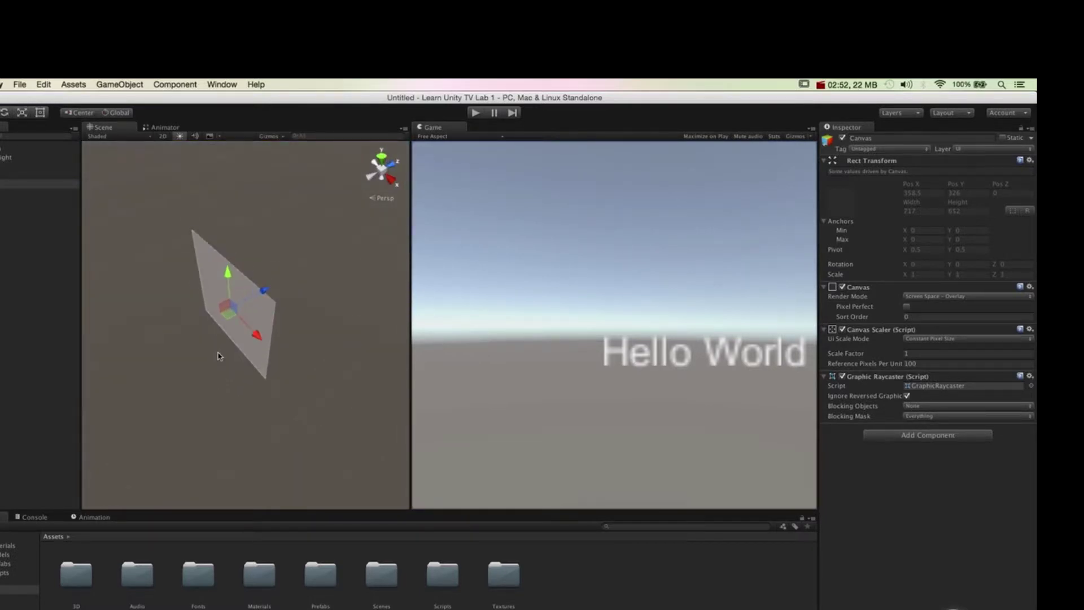
# Step: Delete the Canvas together with its panel from the scene
pyautogui.click(5, 184)
pyautogui.rightClick(4, 186)
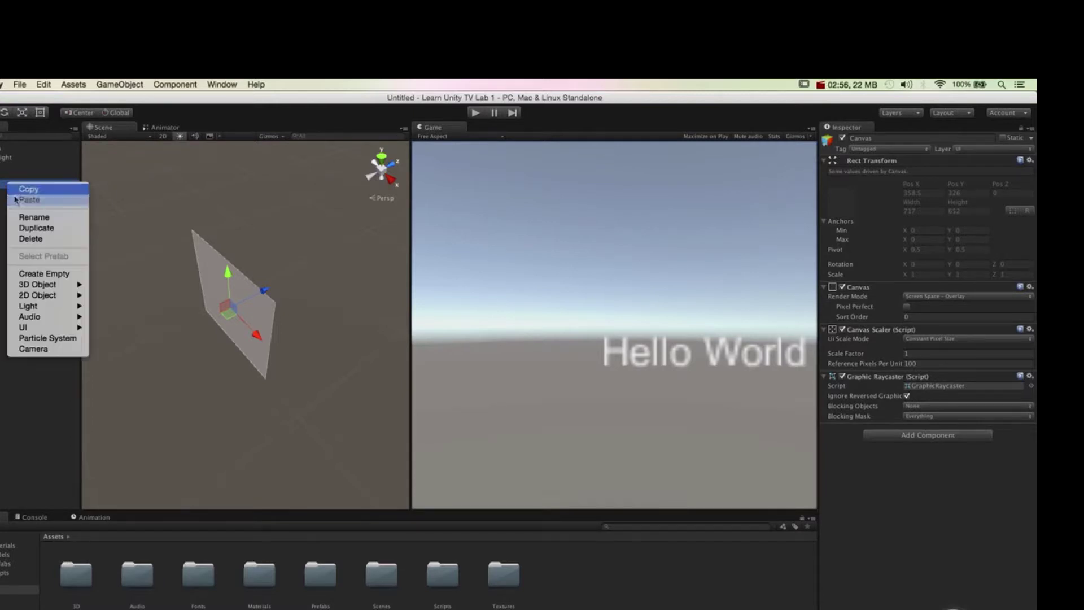
pyautogui.click(28, 239)
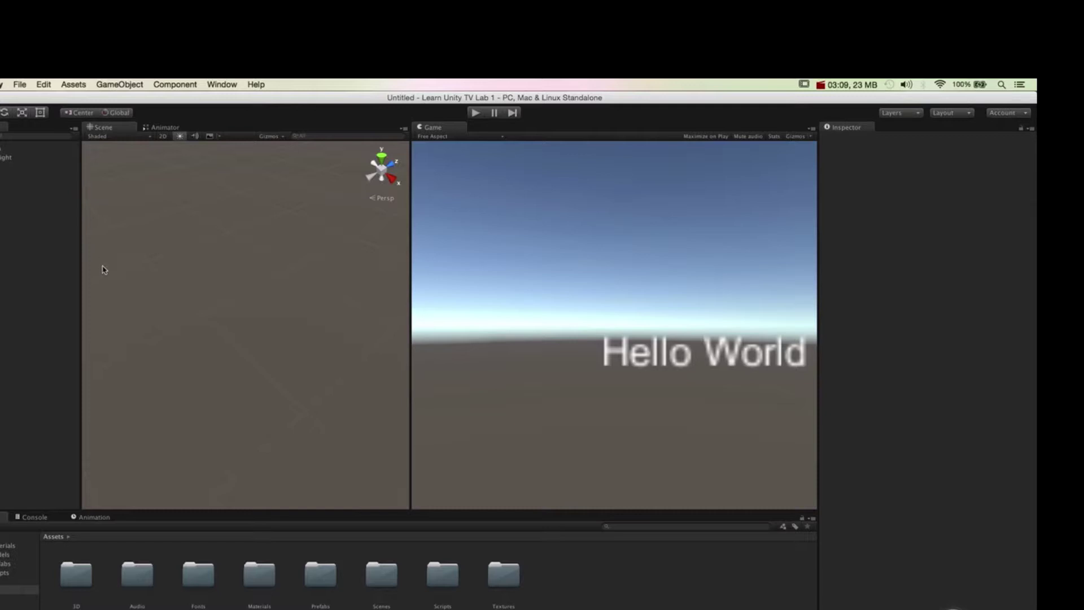
# Step: Select the Hello World text object and frame it in the scene view
pyautogui.keyDown('alt'); pyautogui.moveTo(218, 303); pyautogui.dragTo(22, 148); pyautogui.keyUp('alt')
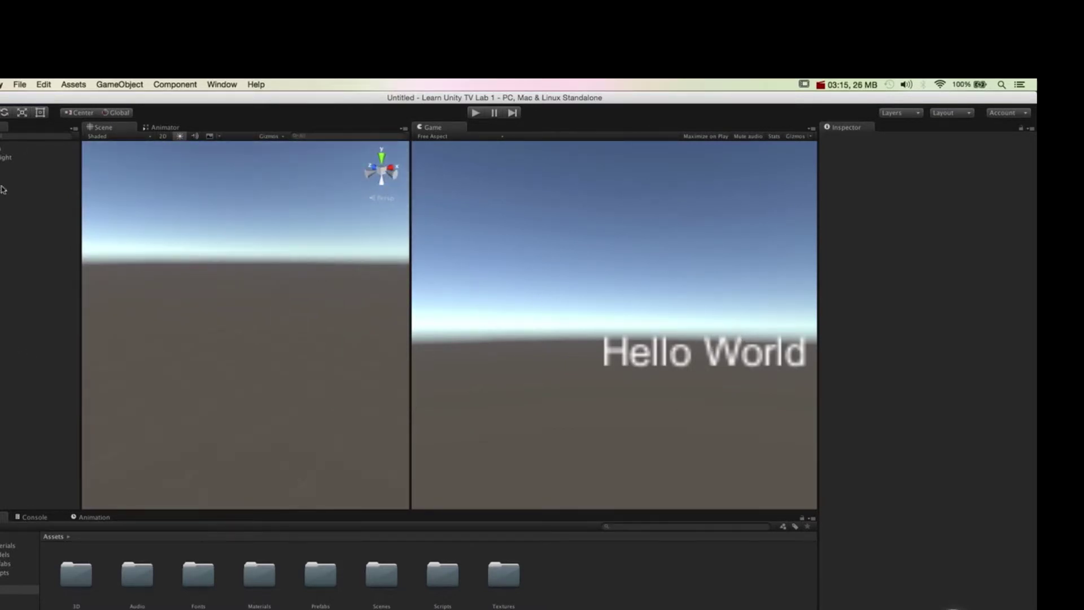
pyautogui.doubleClick(17, 166)
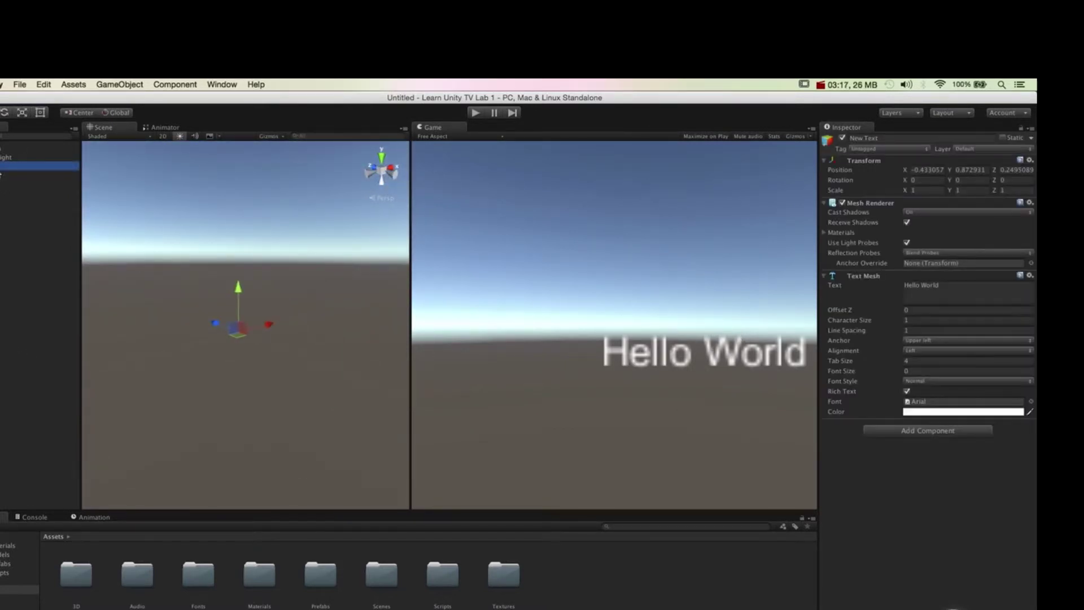
pyautogui.keyDown('alt'); pyautogui.moveTo(187, 239); pyautogui.dragTo(195, 285, button='right'); pyautogui.keyUp('alt')
pyautogui.moveTo(209, 283)
pyautogui.keyDown('alt'); pyautogui.mouseDown()
pyautogui.moveTo(72, 317)
pyautogui.moveTo(234, 303)
pyautogui.moveTo(218, 294)
pyautogui.mouseUp(); pyautogui.keyUp('alt')
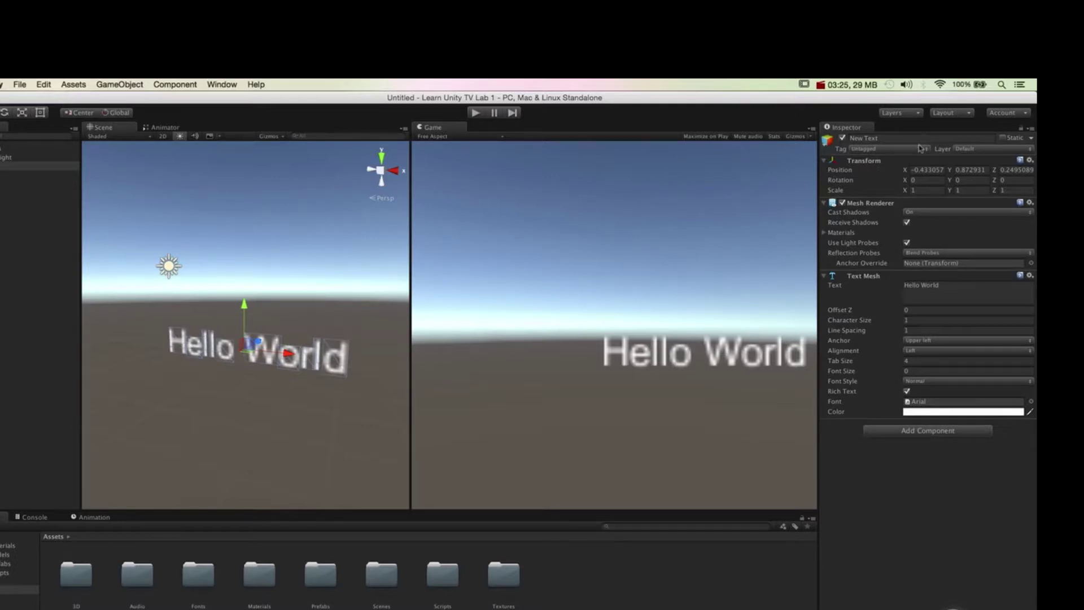
# Step: Expand the text's Mesh Renderer materials and review its shadow options, leaving Cast Shadows set to On
pyautogui.click(870, 169)
pyautogui.click(833, 233)
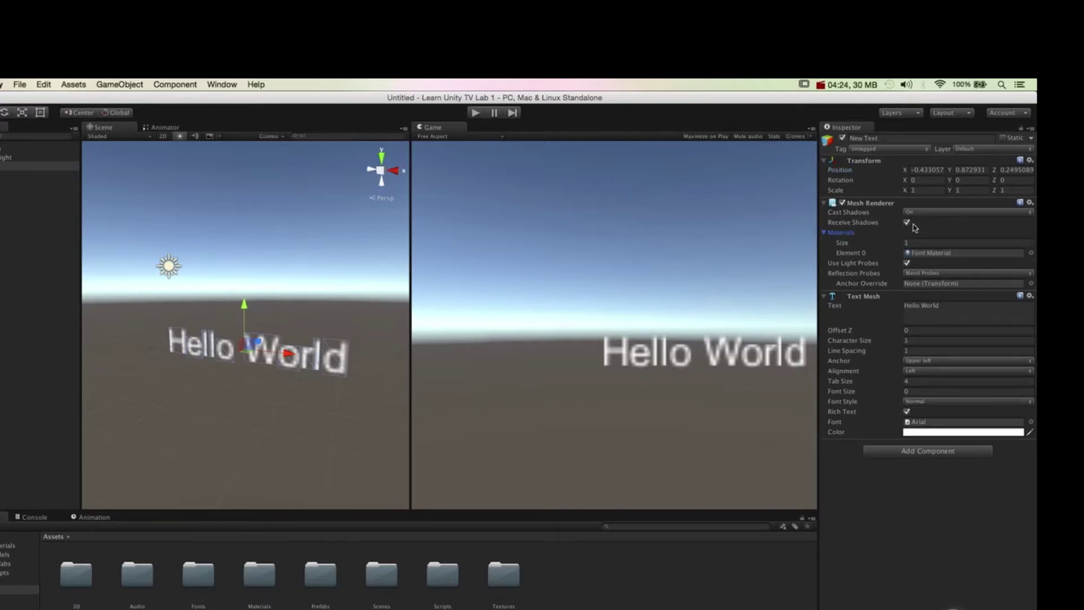
pyautogui.click(907, 224)
pyautogui.click(910, 213)
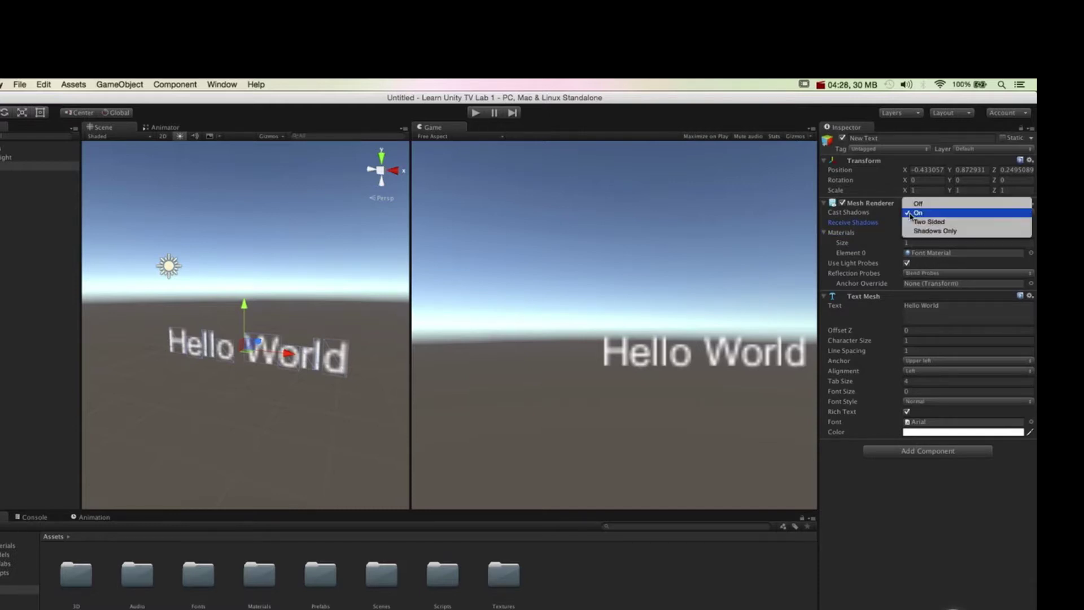
pyautogui.click(911, 212)
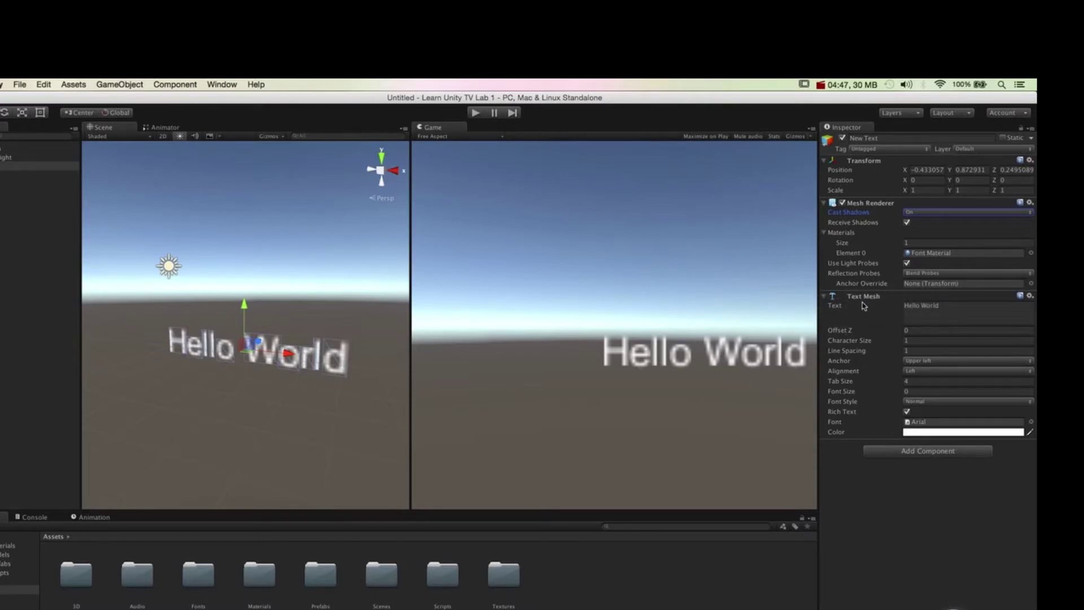
# Step: Change the Text Mesh's text to "Hello Unity"
pyautogui.click(909, 314)
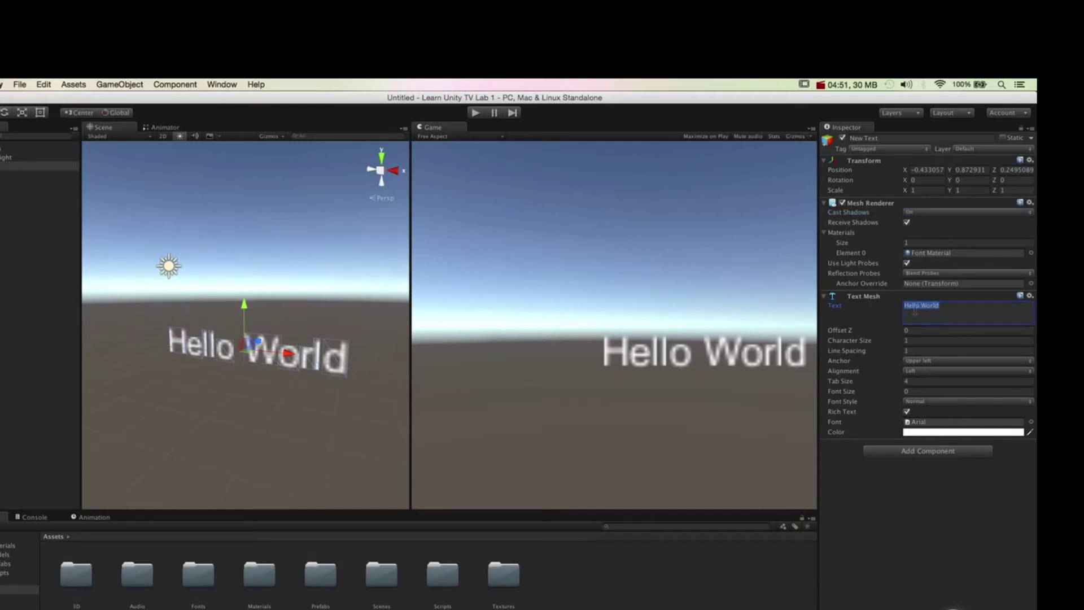
pyautogui.write('Hello ')
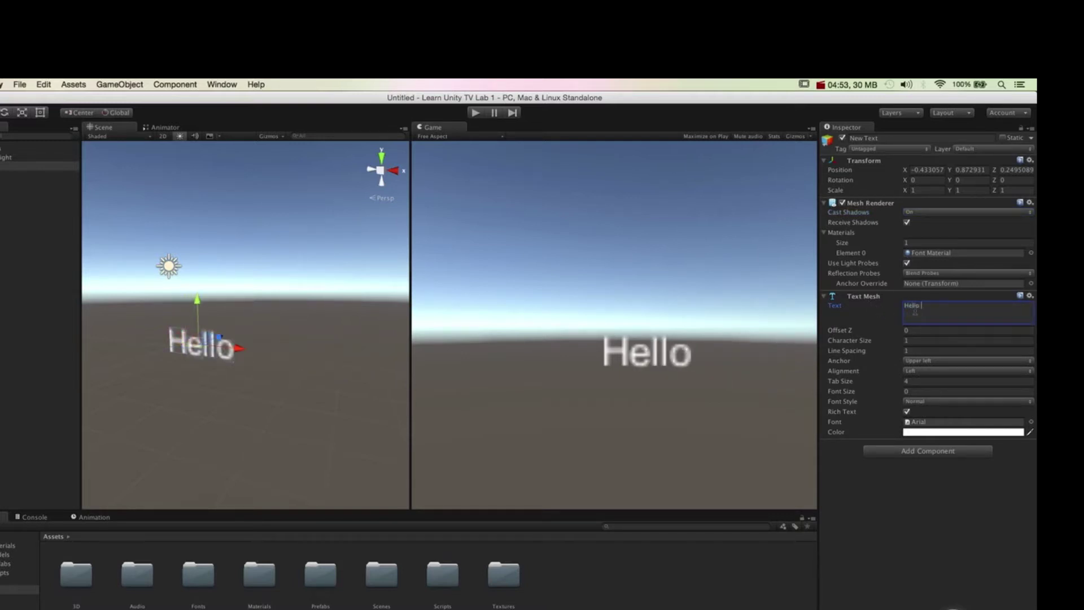
pyautogui.write('Unituy')
pyautogui.press('BackSpace')
pyautogui.press('BackSpace')
pyautogui.write('y')
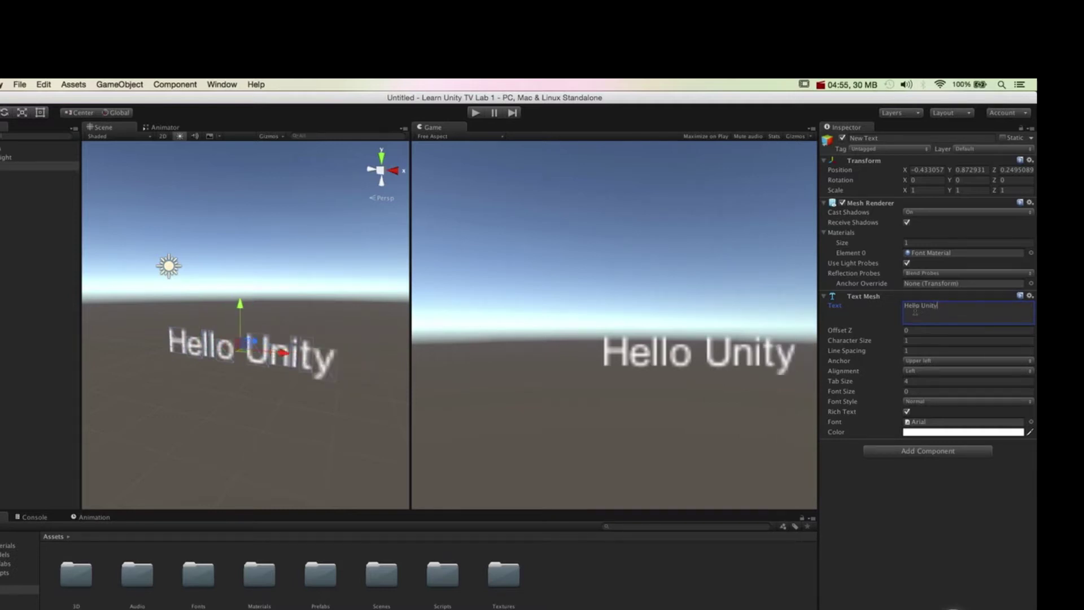
pyautogui.keyDown('alt'); pyautogui.moveTo(219, 382); pyautogui.dragTo(274, 398); pyautogui.keyUp('alt')
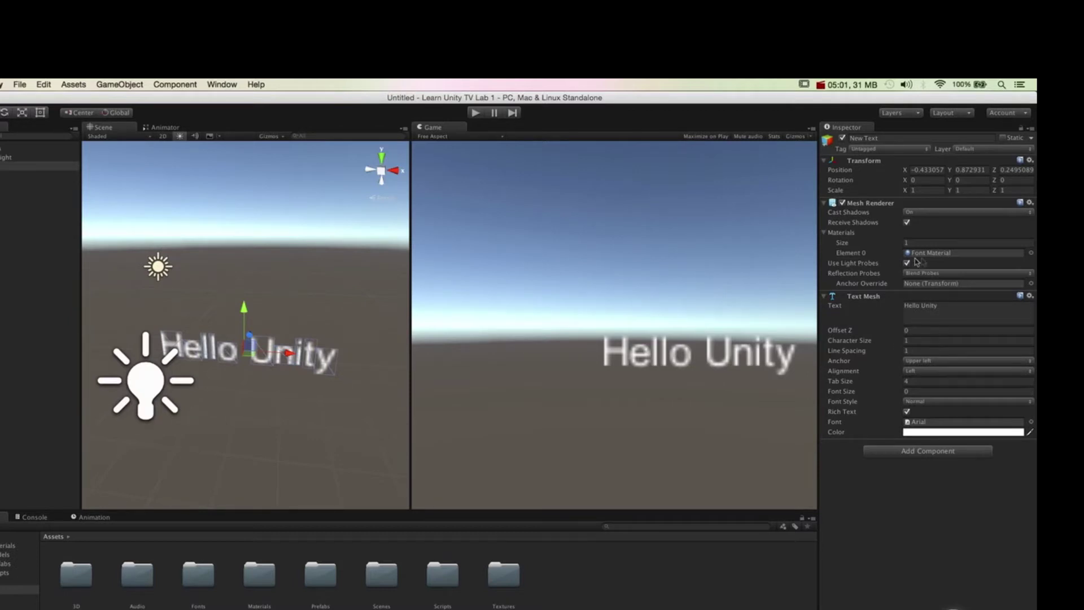
# Step: Set the Text Mesh's Offset Z to -1.6
pyautogui.click(921, 310)
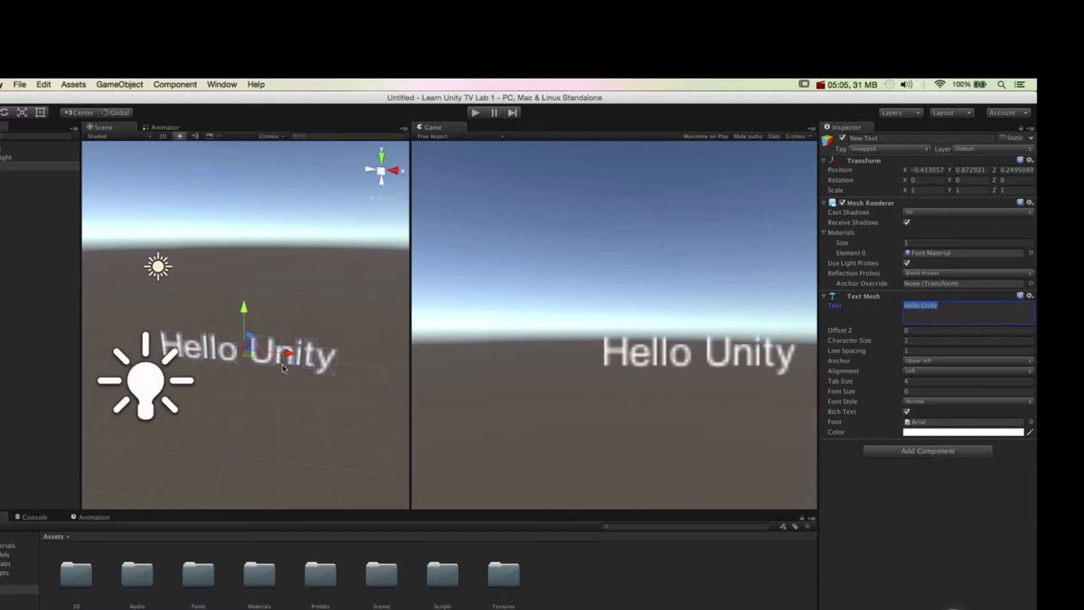
pyautogui.moveTo(868, 334); pyautogui.dragTo(850, 342)
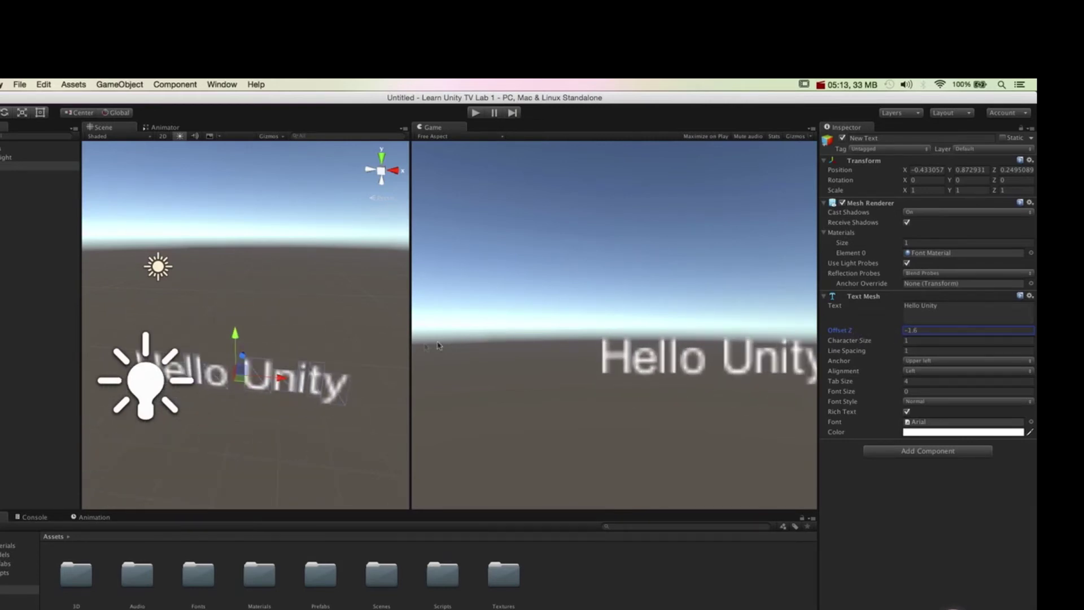
pyautogui.keyDown('alt'); pyautogui.moveTo(358, 335); pyautogui.dragTo(345, 372); pyautogui.keyUp('alt')
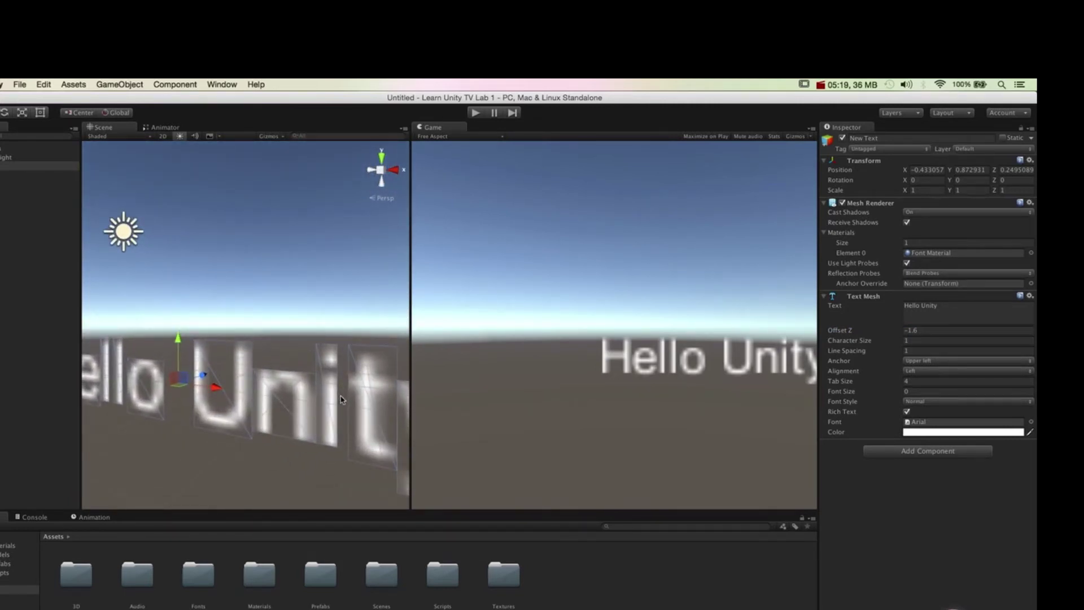
# Step: Rotate the Hello Unity text about 38 degrees around its Y axis
pyautogui.keyDown('alt'); pyautogui.moveTo(354, 375); pyautogui.dragTo(152, 414); pyautogui.keyUp('alt')
pyautogui.press('e')
pyautogui.keyDown('alt'); pyautogui.moveTo(266, 389); pyautogui.dragTo(448, 394); pyautogui.keyUp('alt')
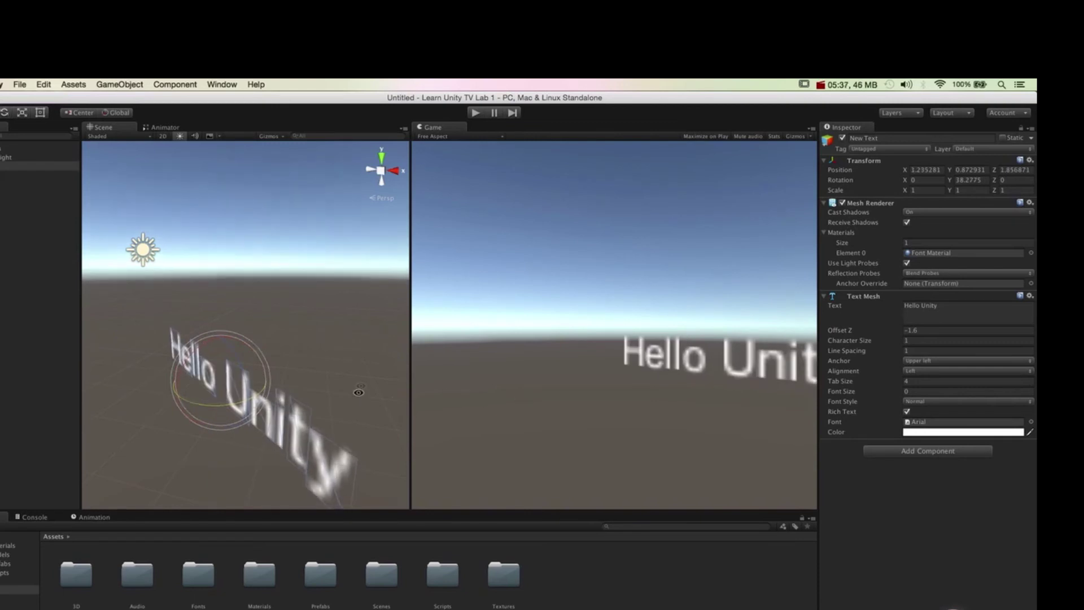
pyautogui.scroll(-3, 292, 403)
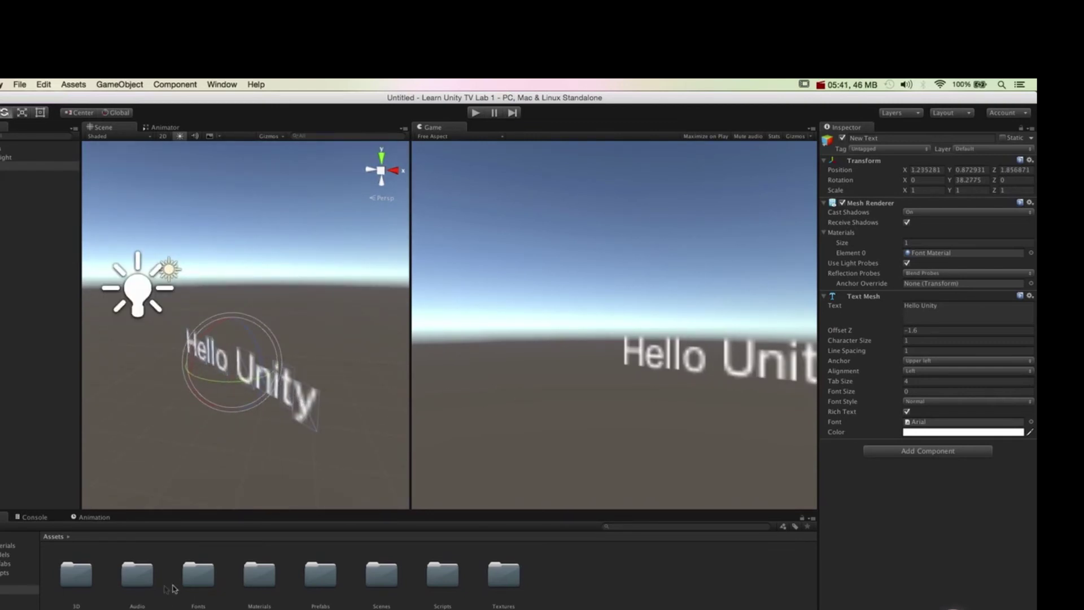
# Step: Browse through the project's asset folders, including Audio and Fonts, and open the 3D folder
pyautogui.doubleClick(59, 587)
pyautogui.press('Down')
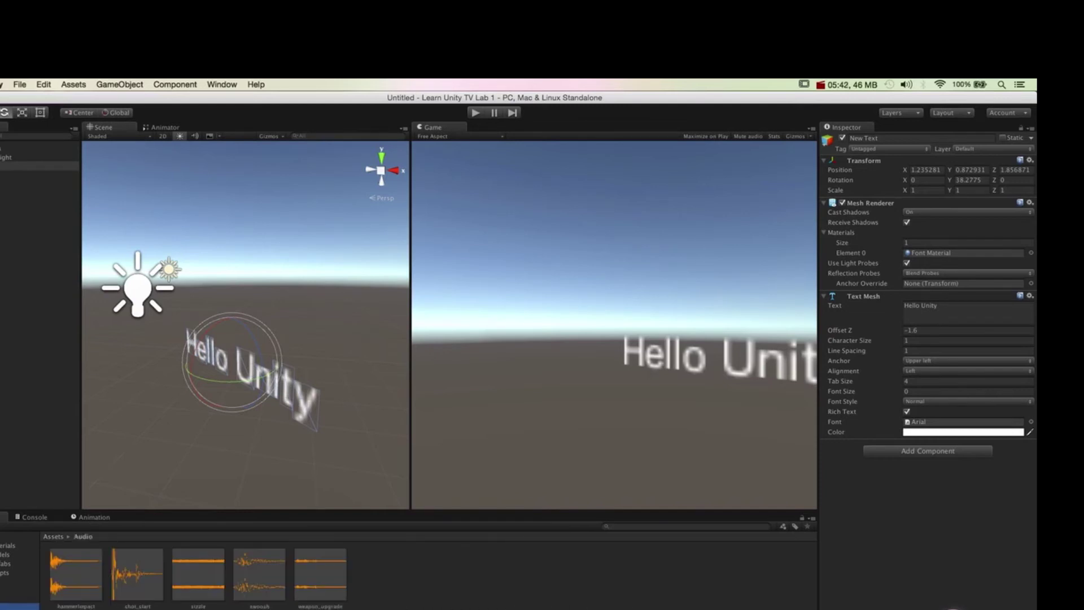
pyautogui.press('Down')
pyautogui.press('Down')
pyautogui.press('Down')
pyautogui.press('Down')
pyautogui.press('Up')
pyautogui.press('Up')
pyautogui.press('Up')
pyautogui.press('Up')
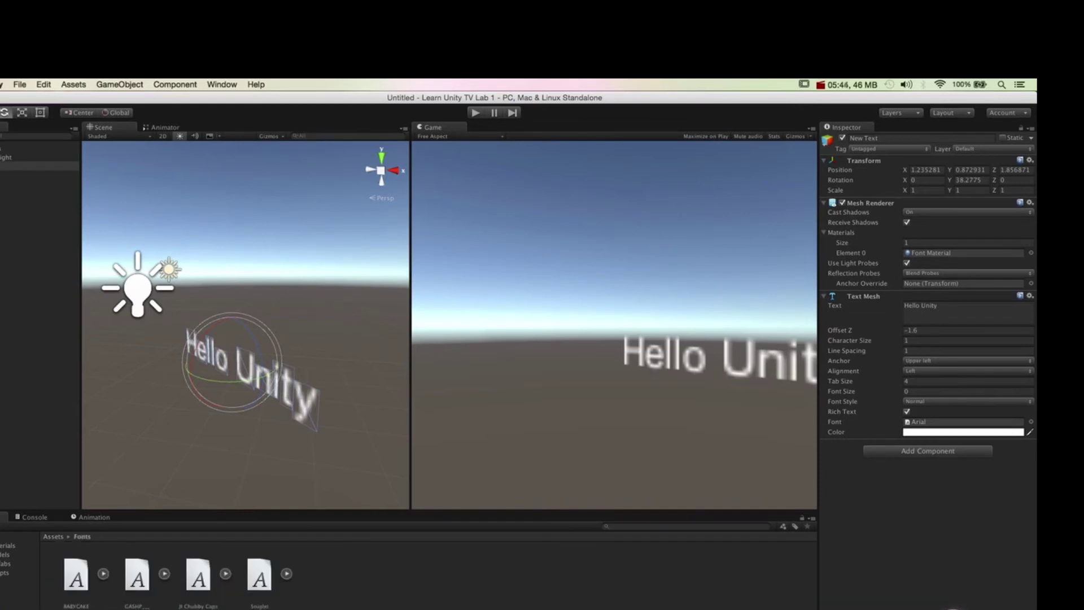
pyautogui.press('Up')
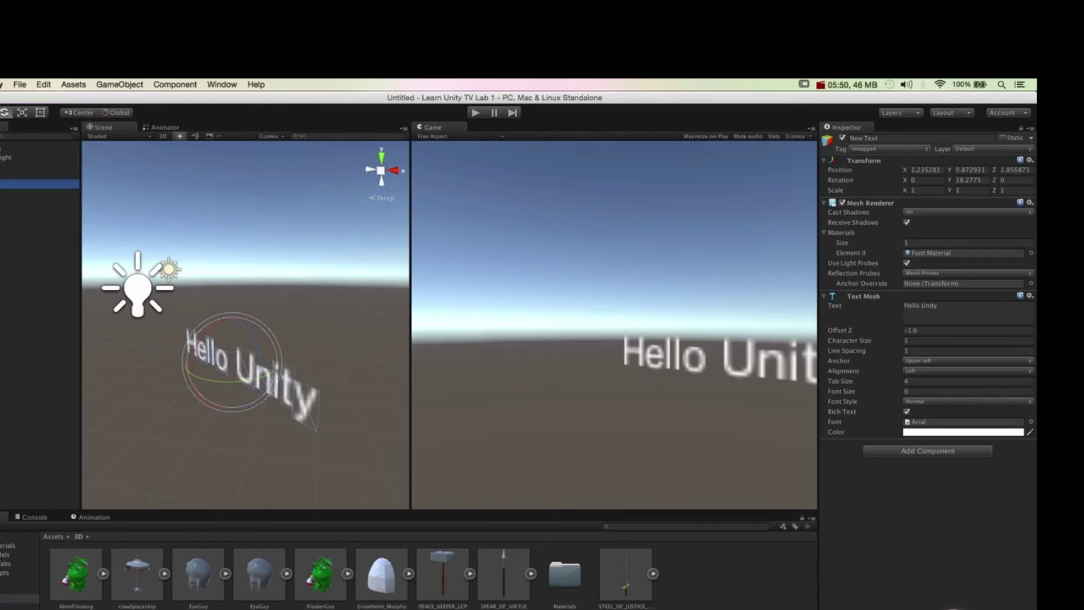
# Step: Compare the properties of the point light, the text object and the first EyeGuy model, ending with the text object selected
pyautogui.click(22, 175)
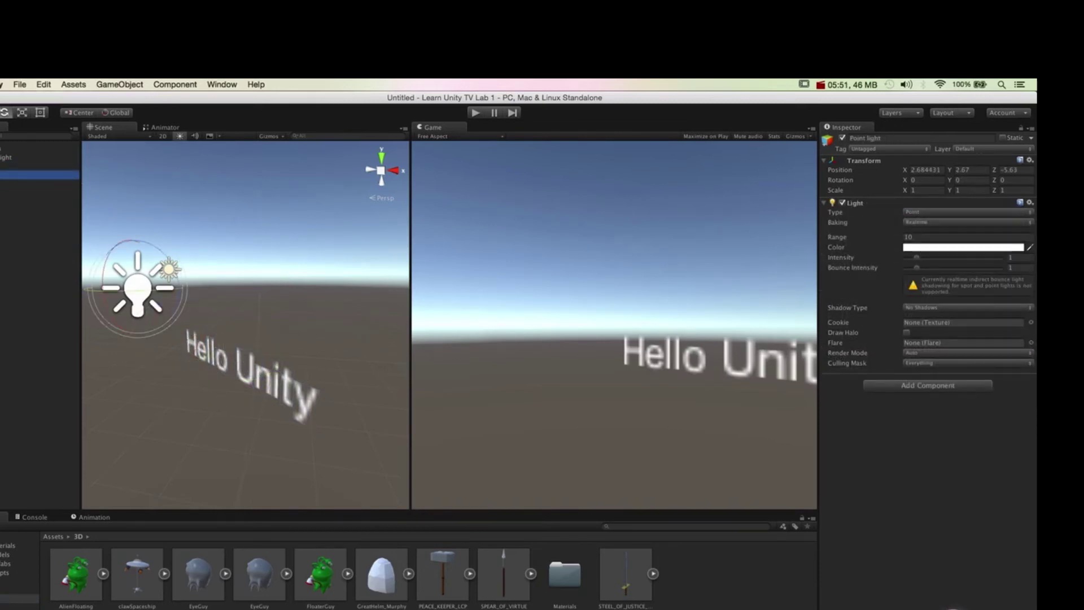
pyautogui.click(23, 166)
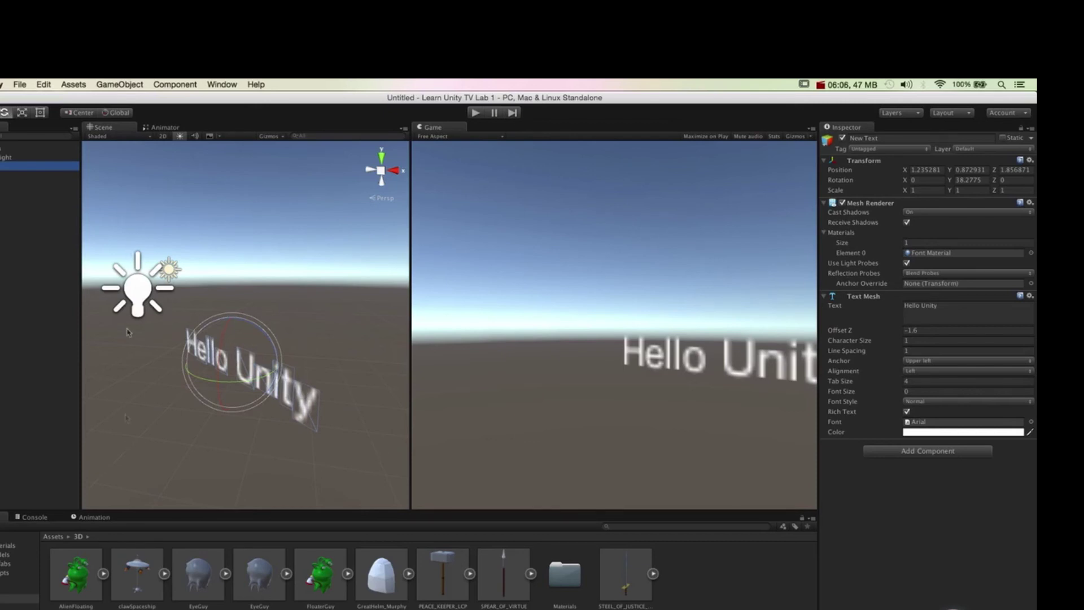
pyautogui.click(200, 590)
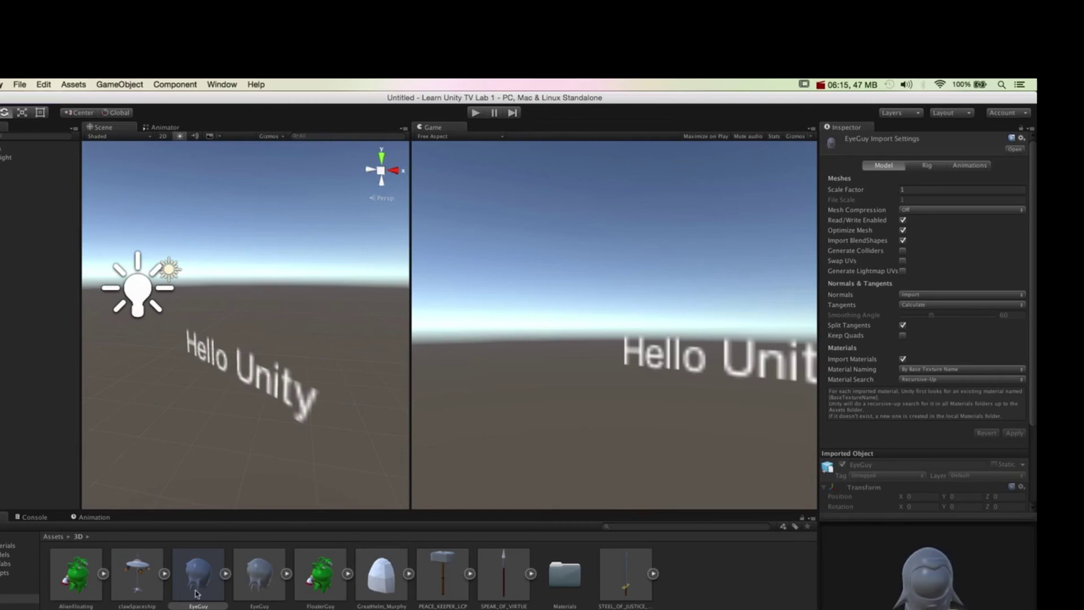
pyautogui.click(11, 165)
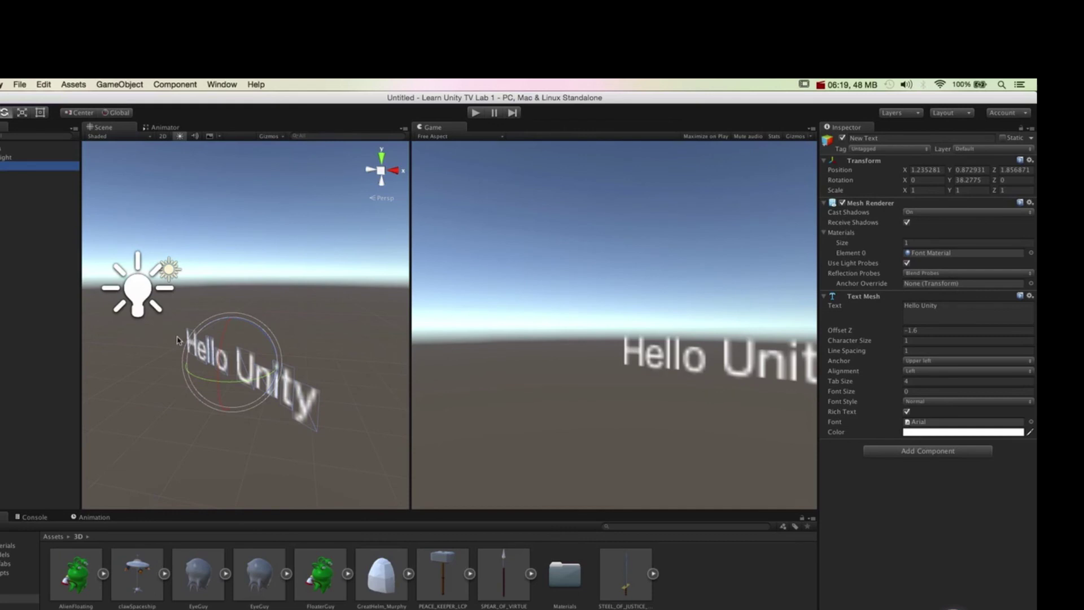